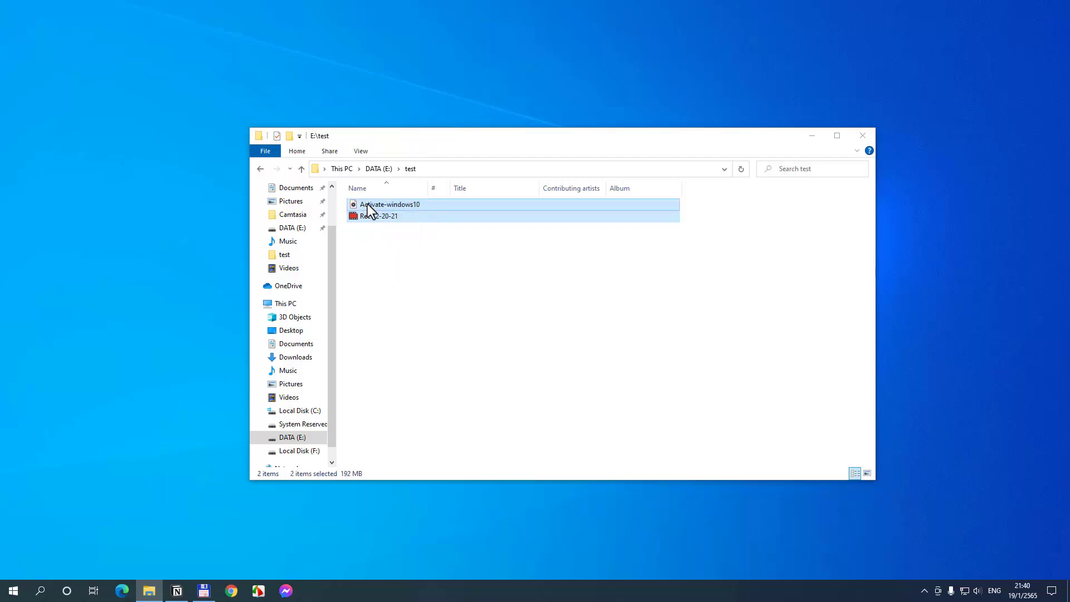
Step: Compress the two selected files, Activate-windows10 and Rec 12-20-21, into a RAR archive named demo saved on drive E:
right_click(367, 204)
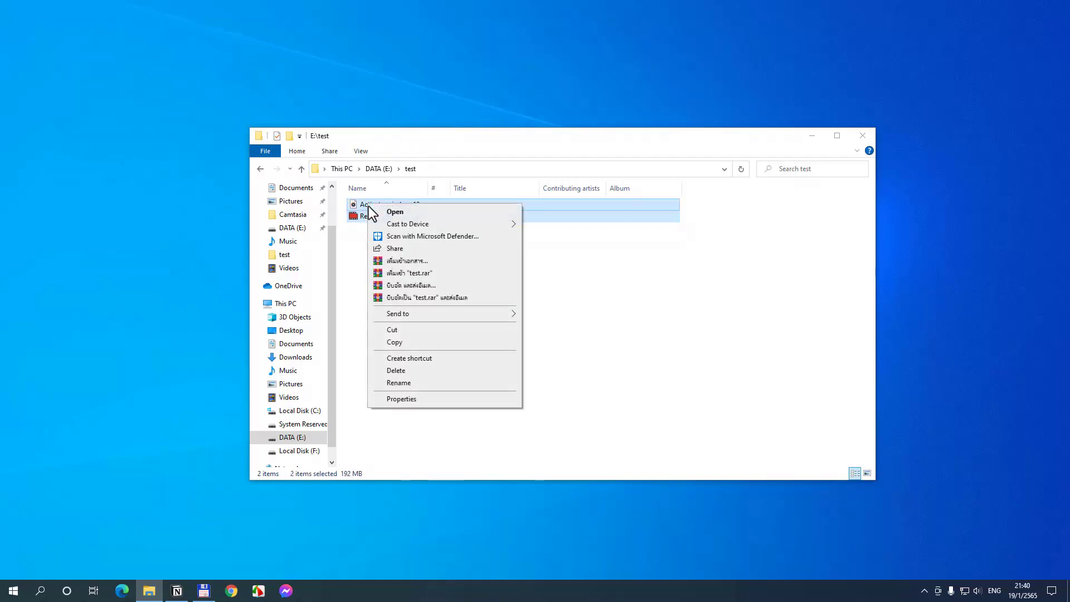
left_click(398, 263)
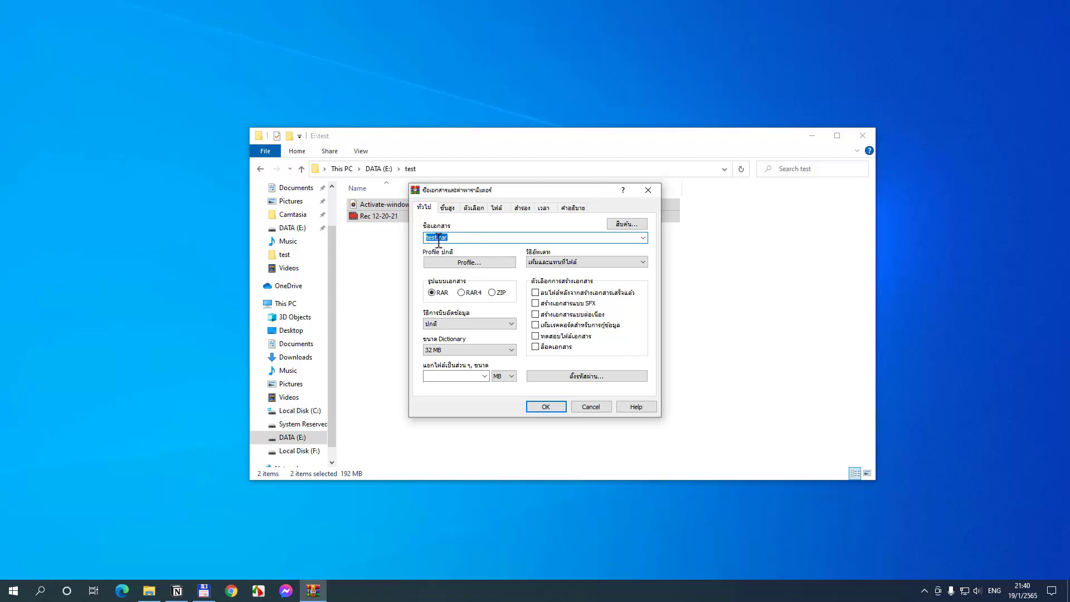
left_click_drag(437, 240, 416, 239)
type("demo")
left_click(624, 227)
left_click(535, 226)
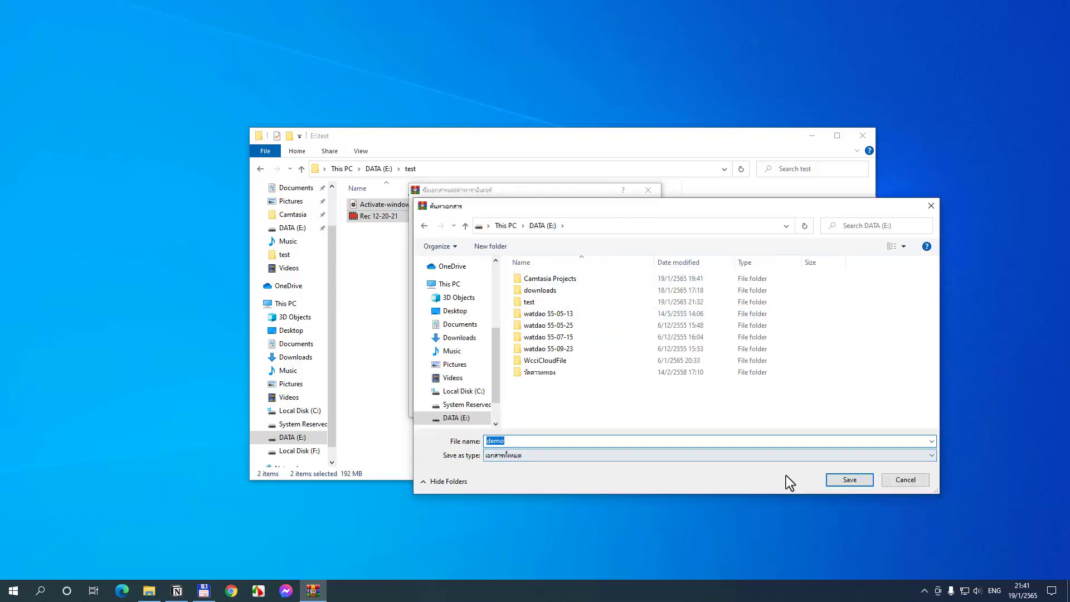
left_click(839, 480)
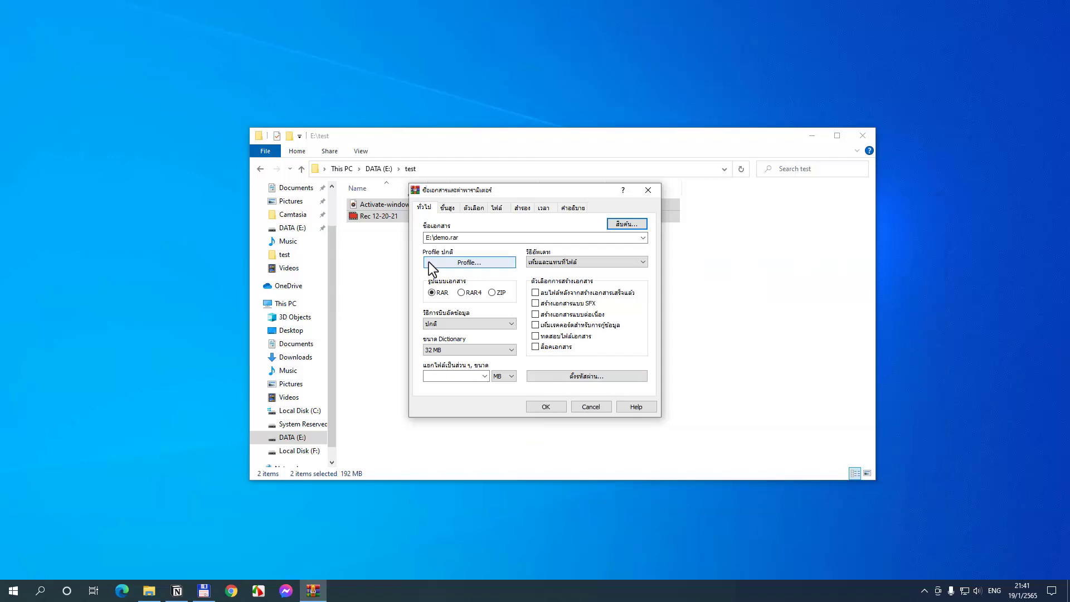
left_click(539, 407)
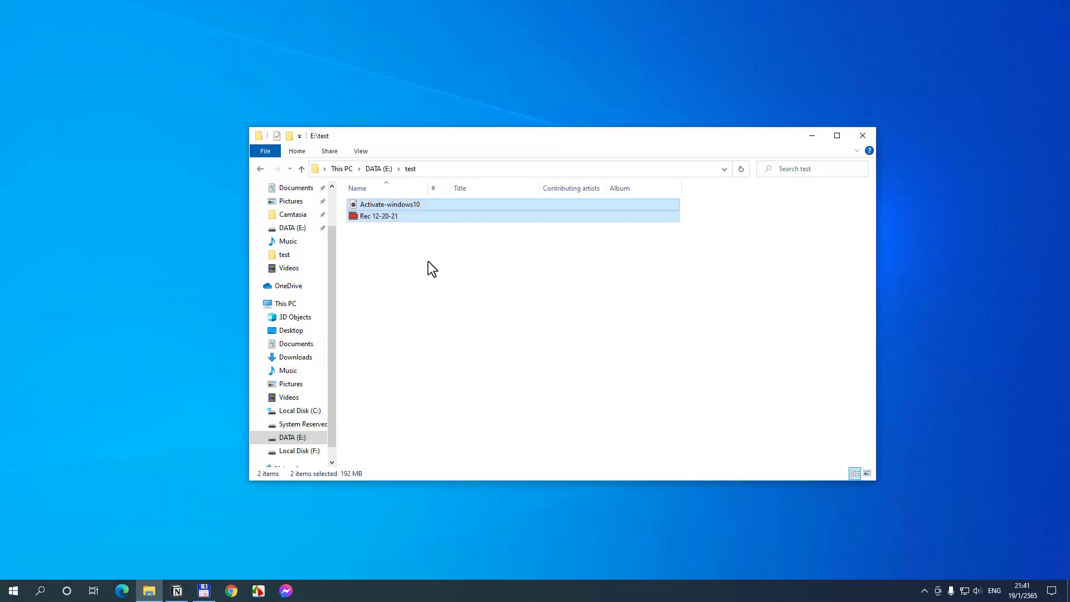
Step: Go to drive DATA (E:), view the contents of the demo archive and close it
left_click(382, 171)
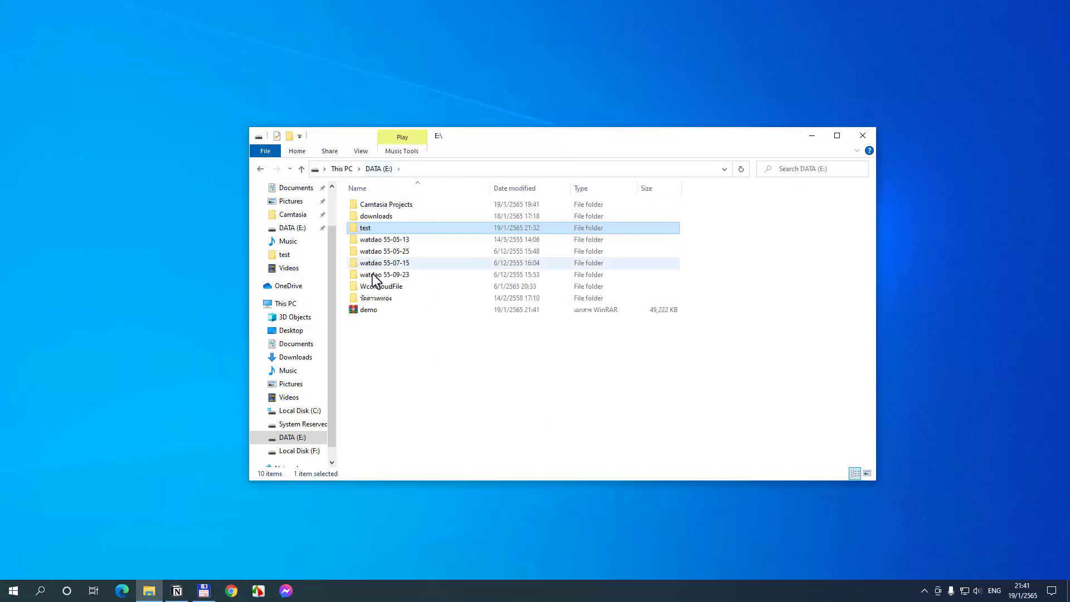
double_click(365, 312)
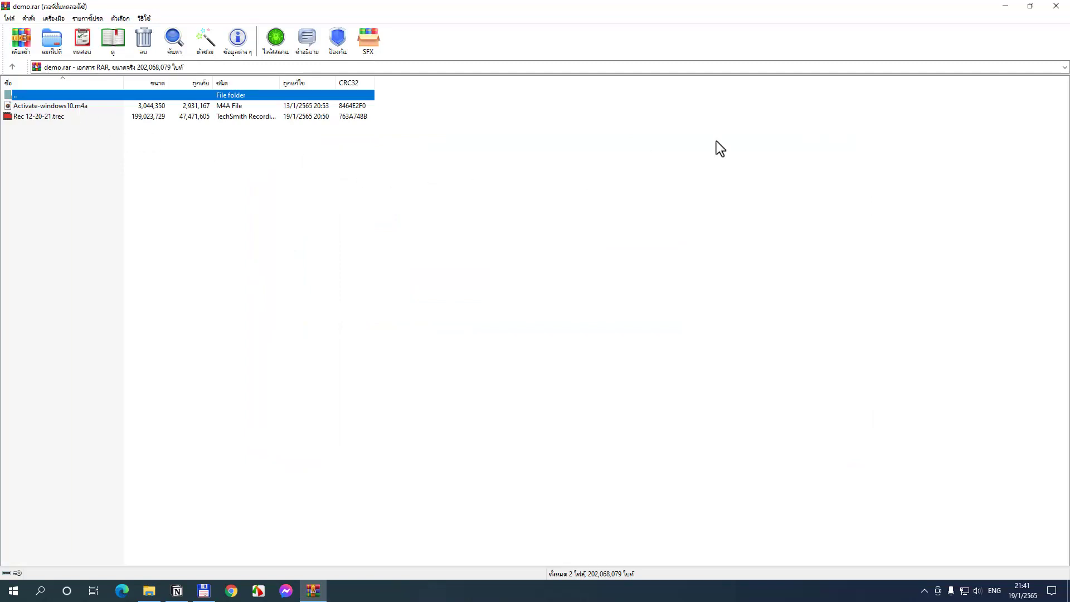
left_click(1055, 6)
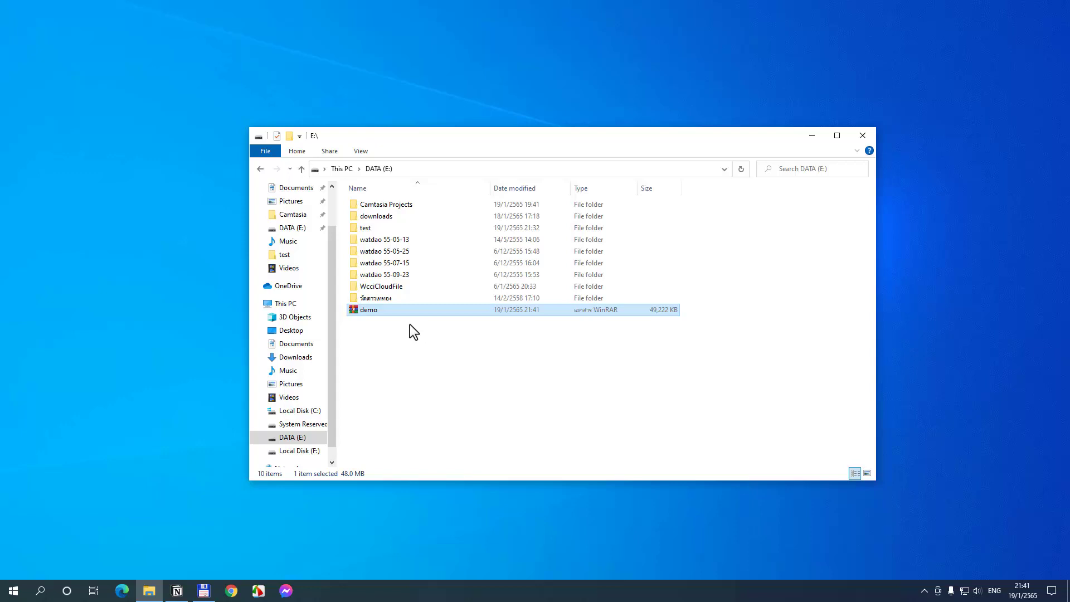
Step: Open the Camtasia folder in a second File Explorer window and arrange it so the demo archive on drive E: stays visible
left_click_drag(446, 141, 596, 129)
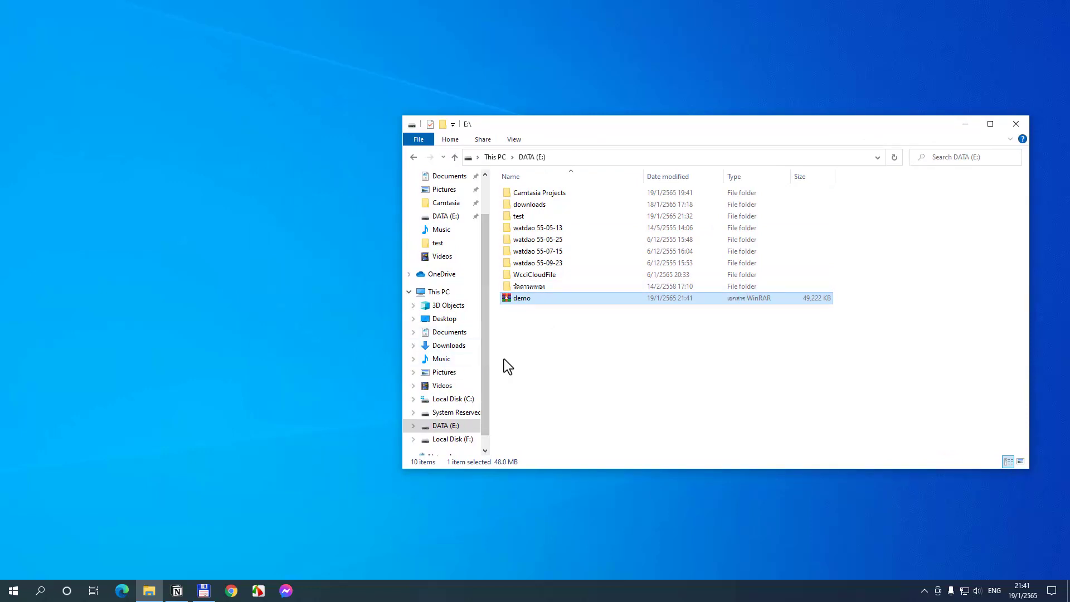
left_click(231, 406)
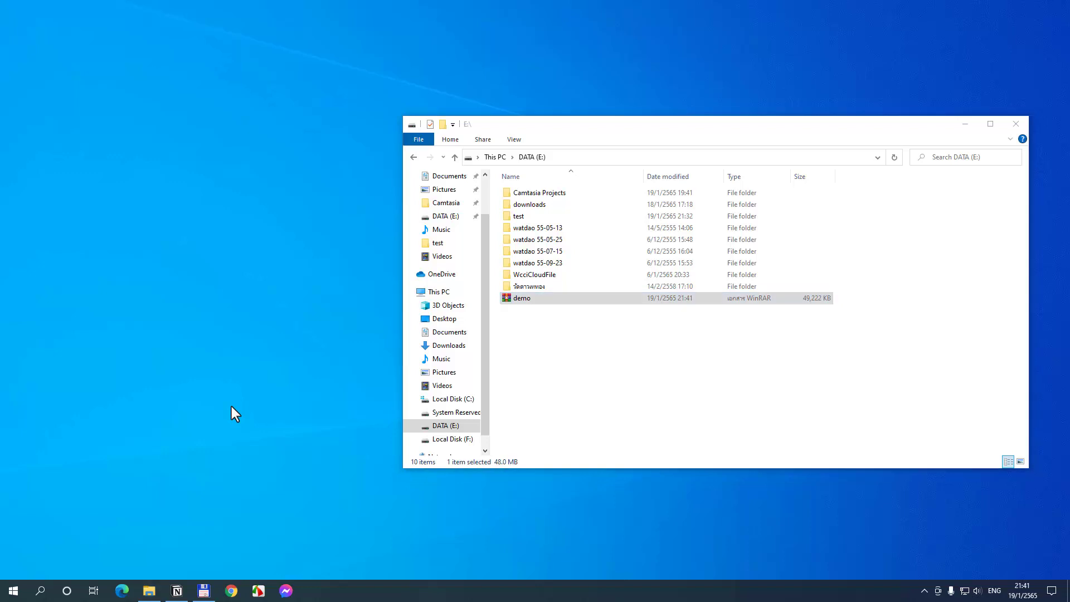
key("super+e")
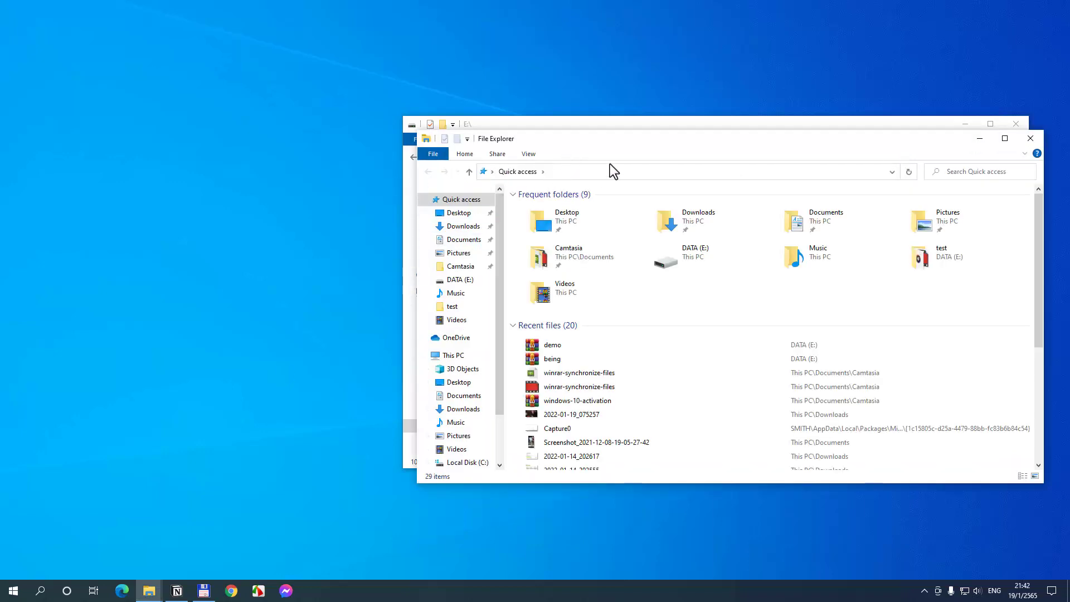
left_click_drag(574, 143, 292, 219)
left_click(178, 343)
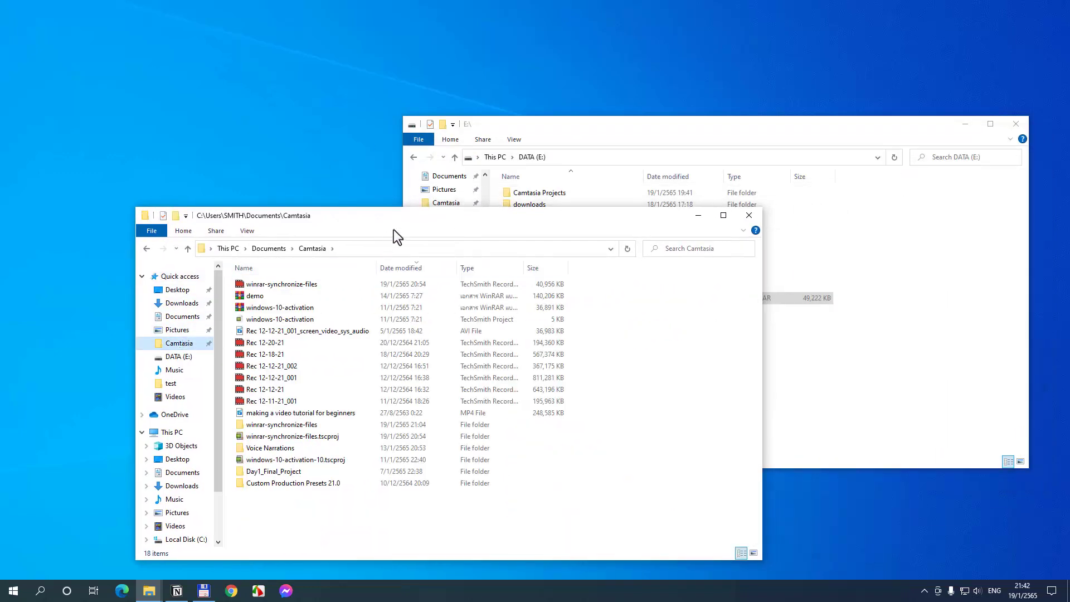
left_click(590, 135)
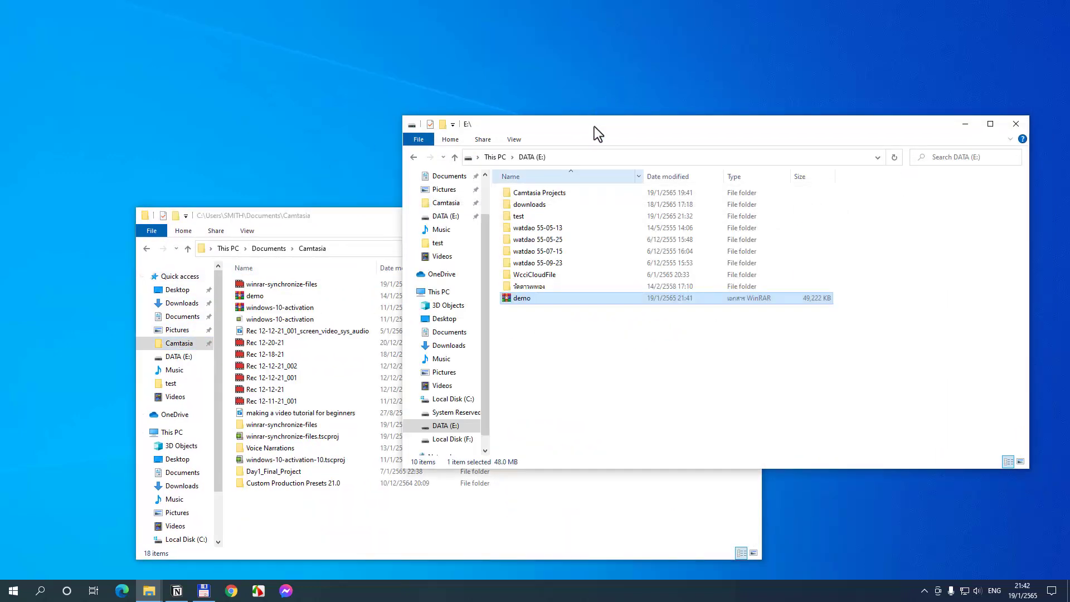
left_click_drag(594, 126, 656, 39)
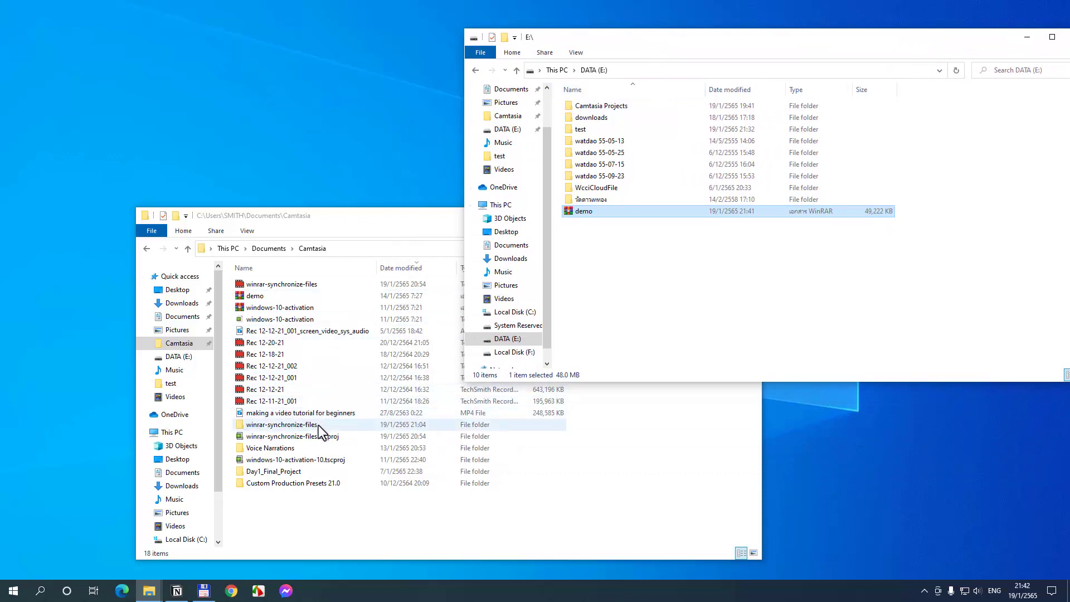
Step: Add the Voice Narrations folder and Rec 12-11-21_001 from the Camtasia folder to the demo archive on E:, and check the archive's contents
left_click(259, 449)
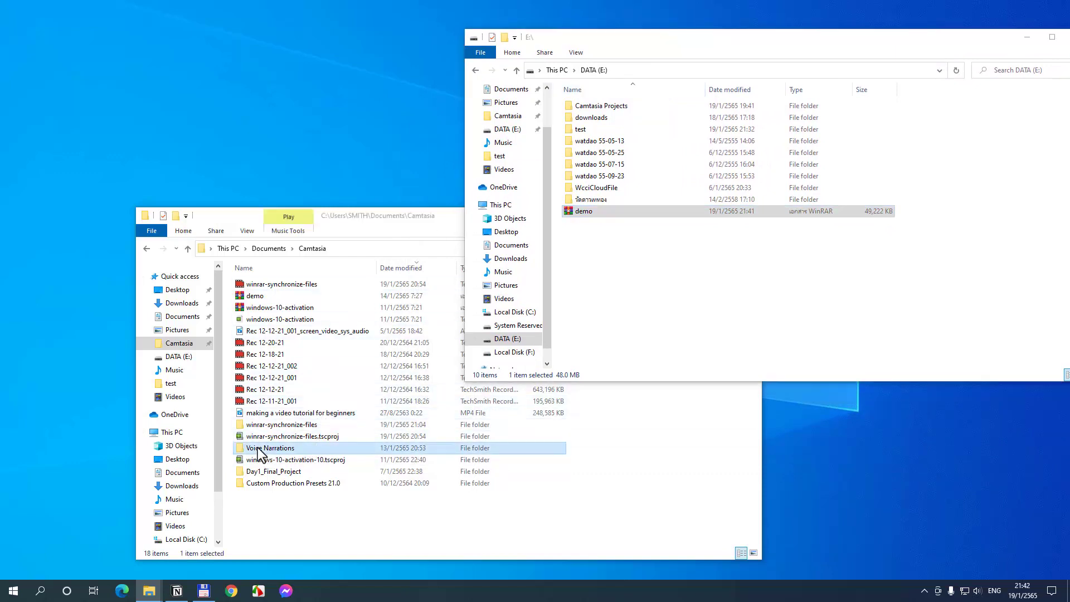
left_click_drag(259, 451, 613, 218)
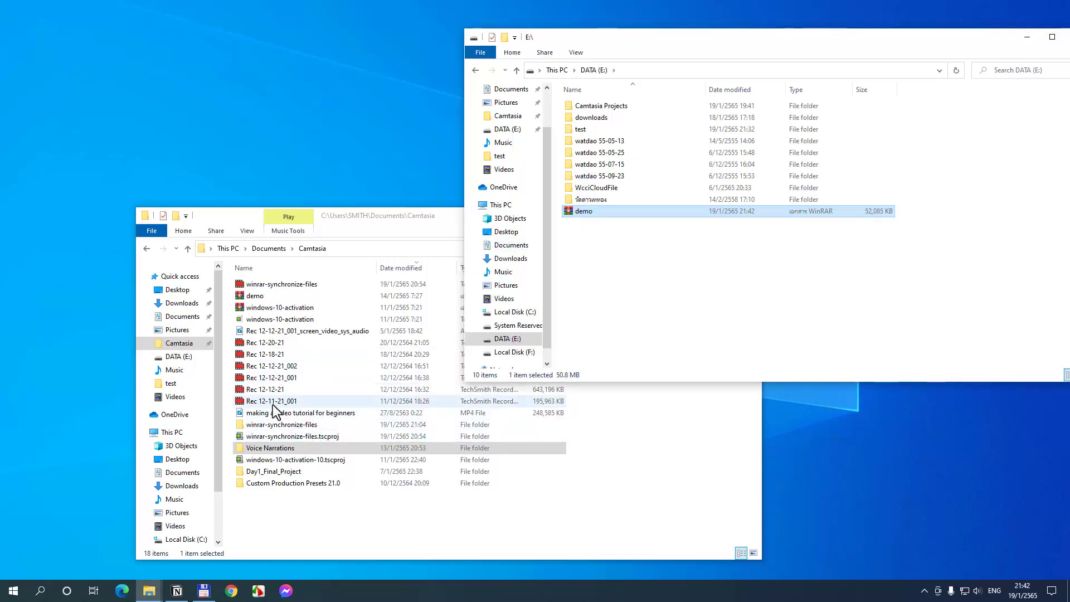
left_click_drag(272, 404, 595, 215)
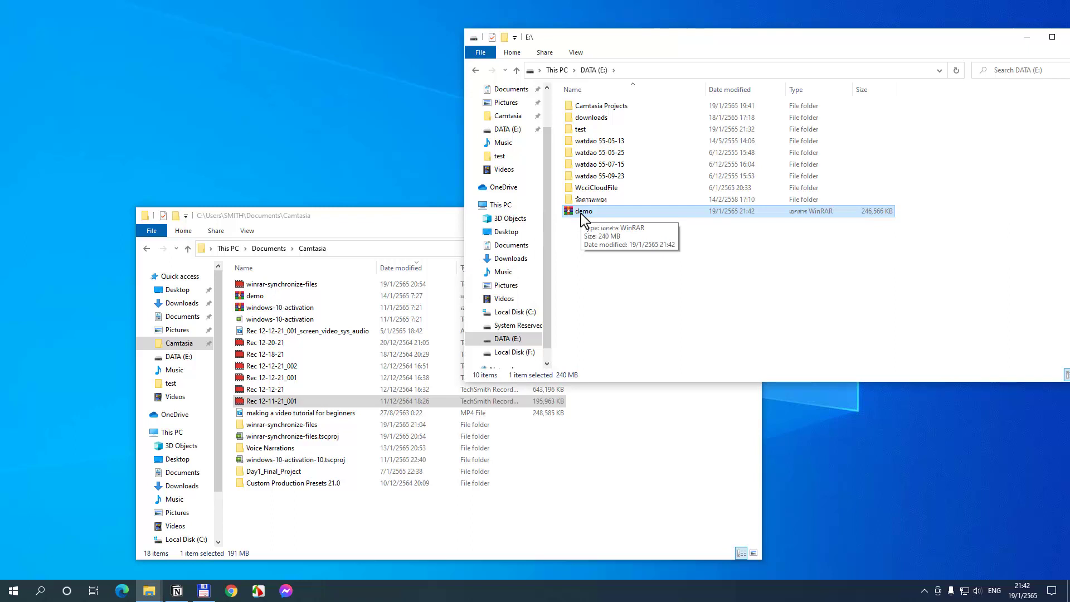
double_click(582, 213)
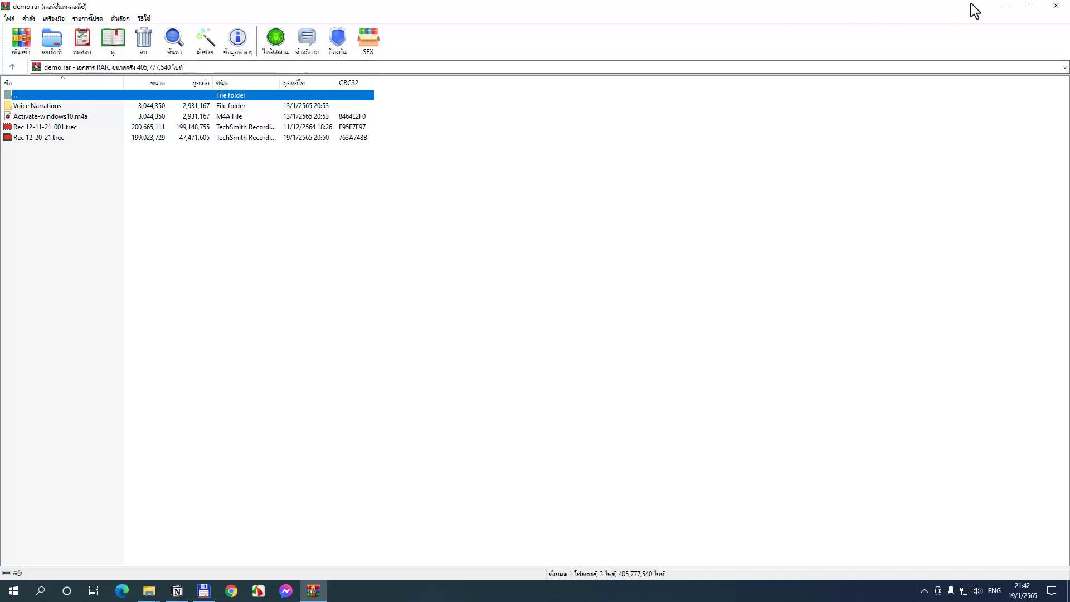
left_click(1052, 7)
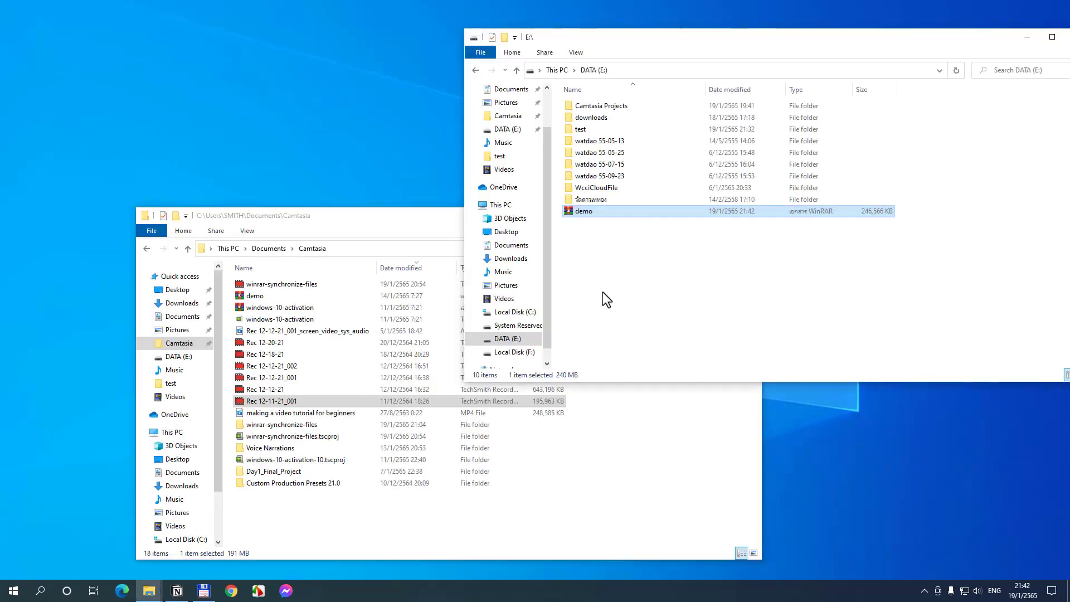
Step: Open the demo archive in a non-maximized window and place the Camtasia folder window beside it
double_click(582, 215)
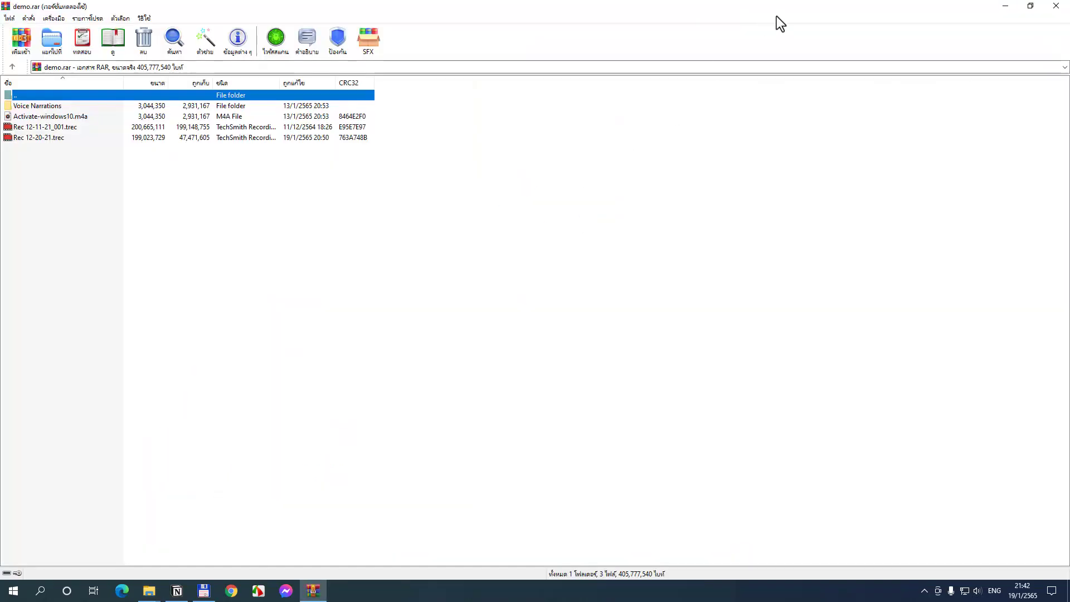
left_click(1029, 6)
left_click_drag(420, 69, 336, 69)
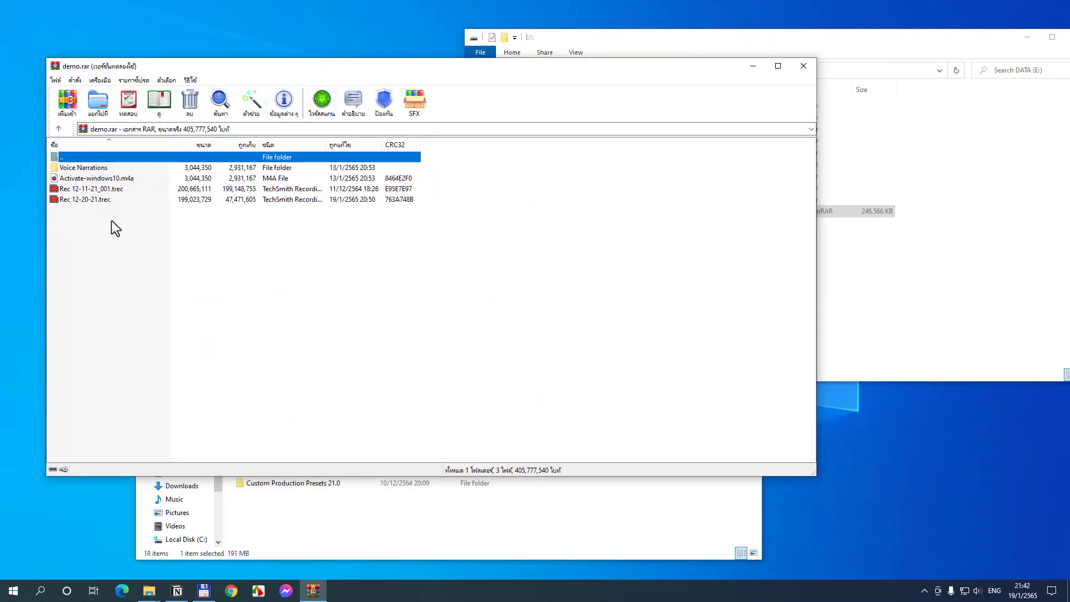
left_click(363, 496)
left_click_drag(330, 219, 637, 208)
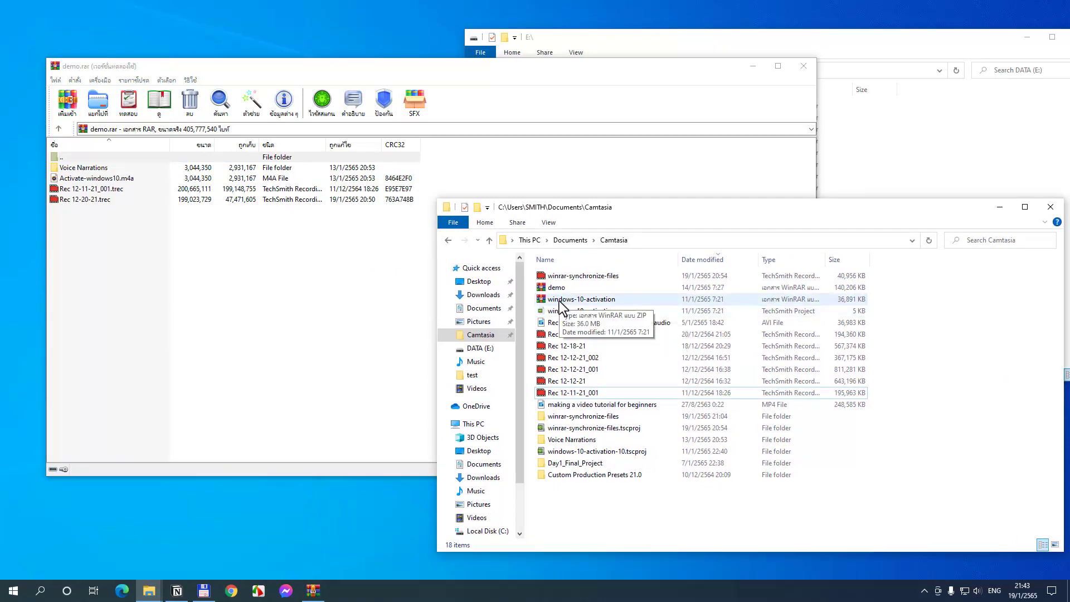
Step: Add the windows-10-activation ZIP file from the Camtasia folder to the open demo.rar, keeping the add and replace update mode
left_click_drag(564, 305, 289, 292)
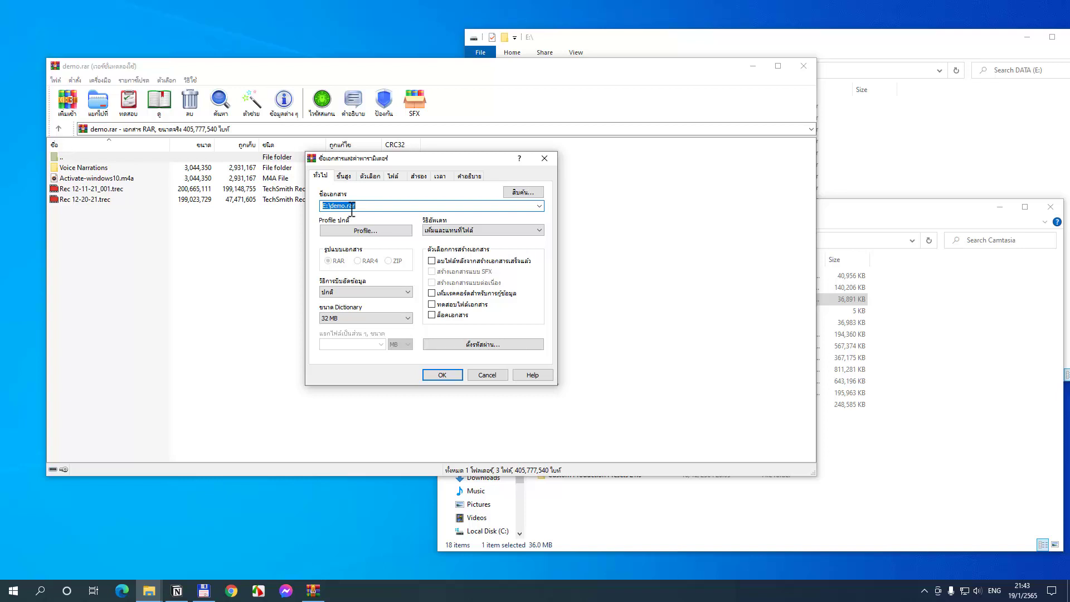
left_click(436, 233)
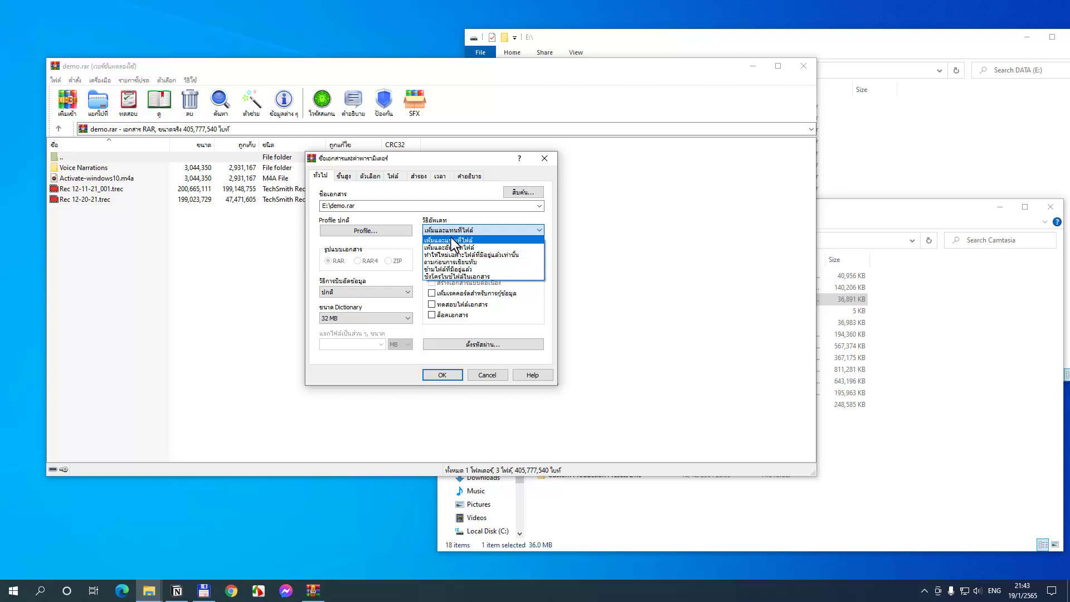
left_click(456, 215)
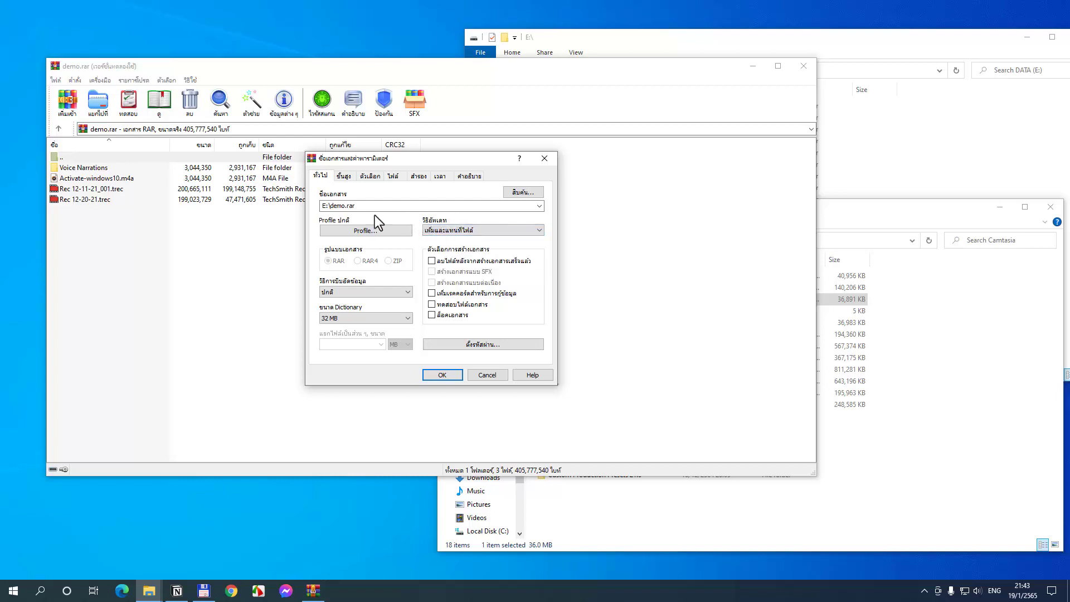
left_click(441, 375)
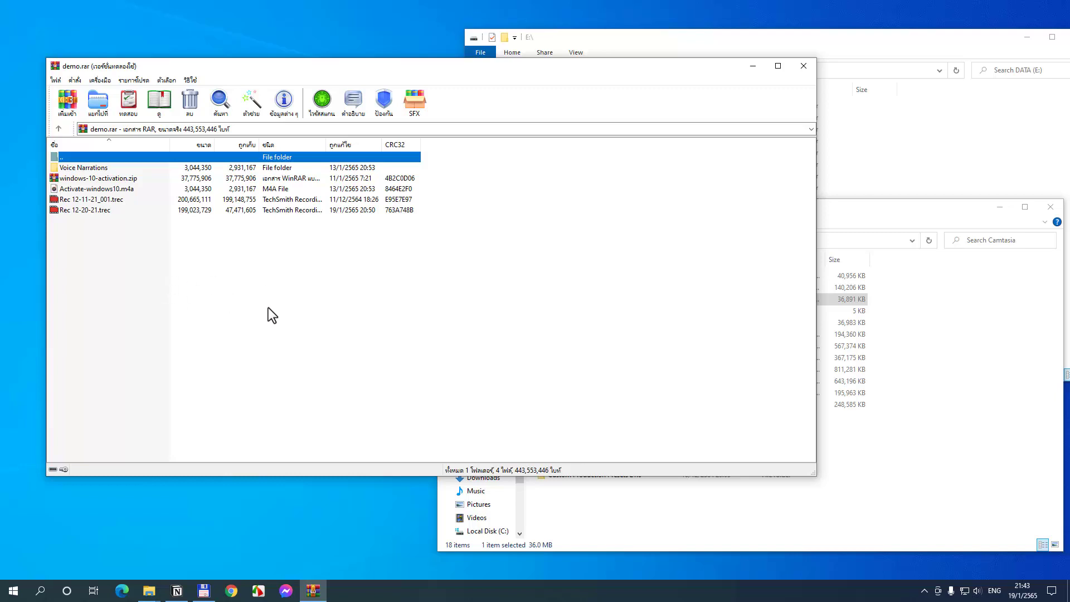
Step: Check the demo archive on drive E:, and add Rec 12-20-21 from the Camtasia folder to demo.rar, replacing the existing copy
left_click(826, 47)
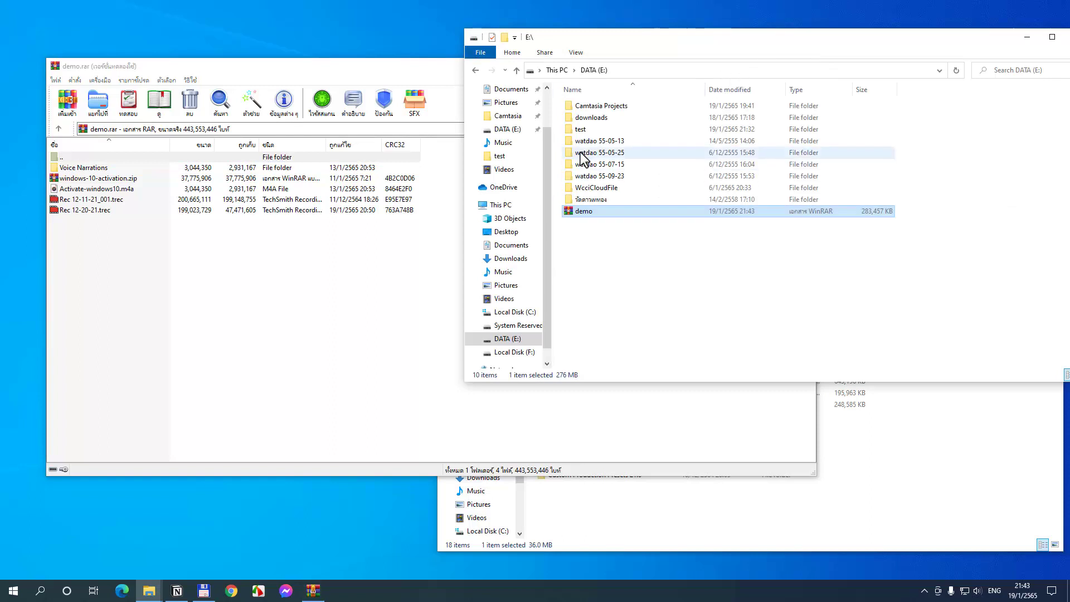
left_click(543, 518)
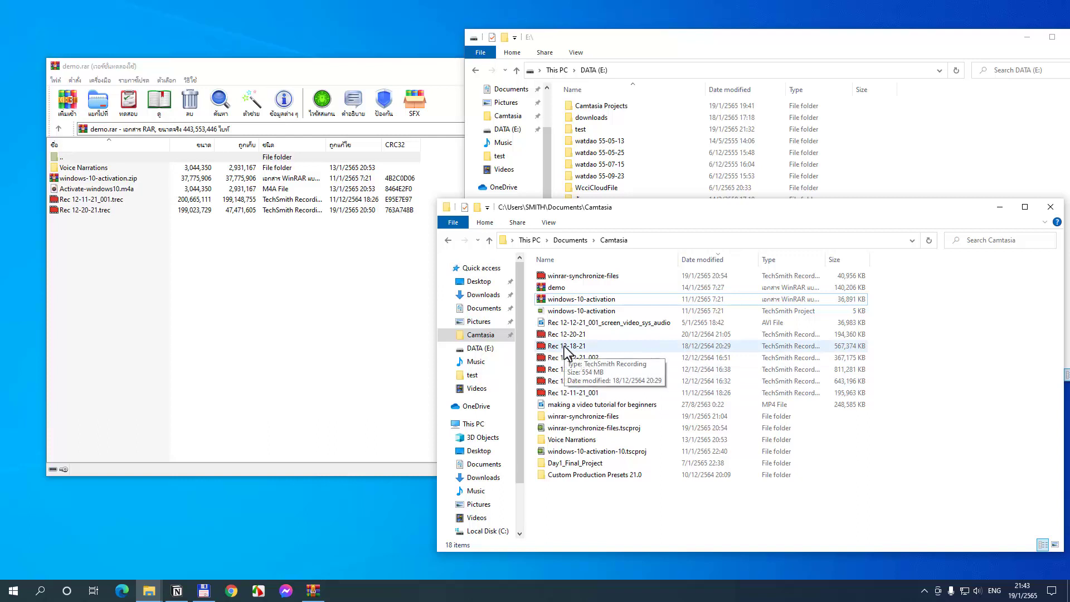
left_click_drag(562, 335, 313, 385)
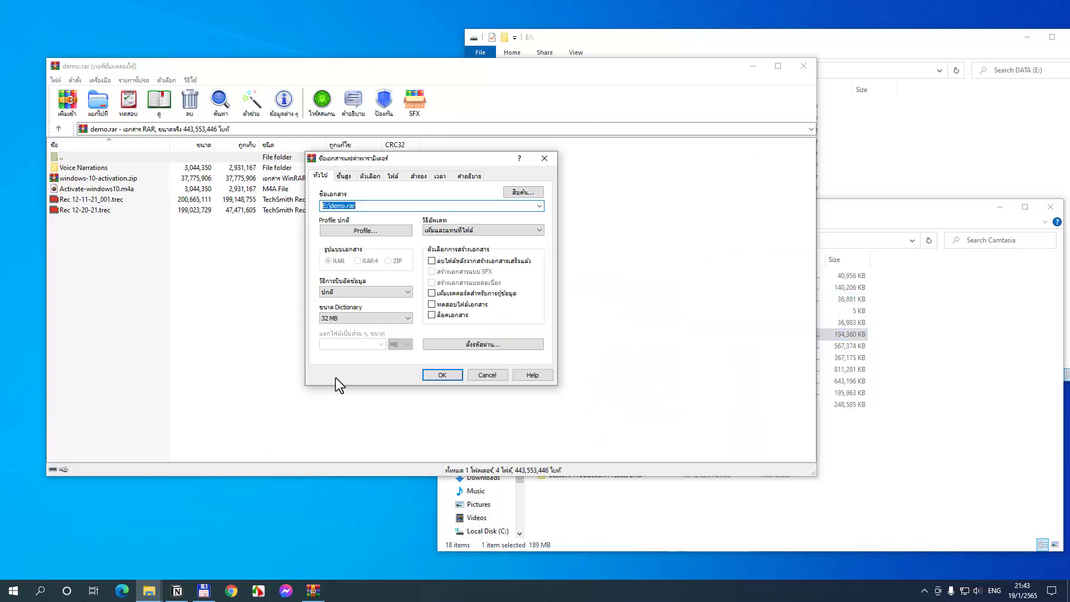
left_click(428, 375)
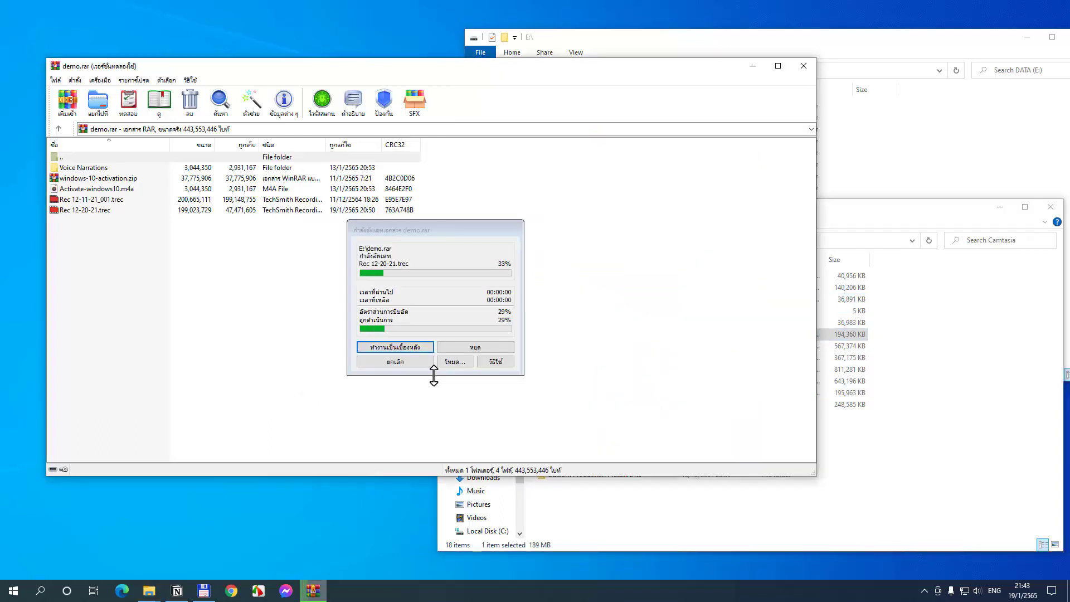
left_click(506, 369)
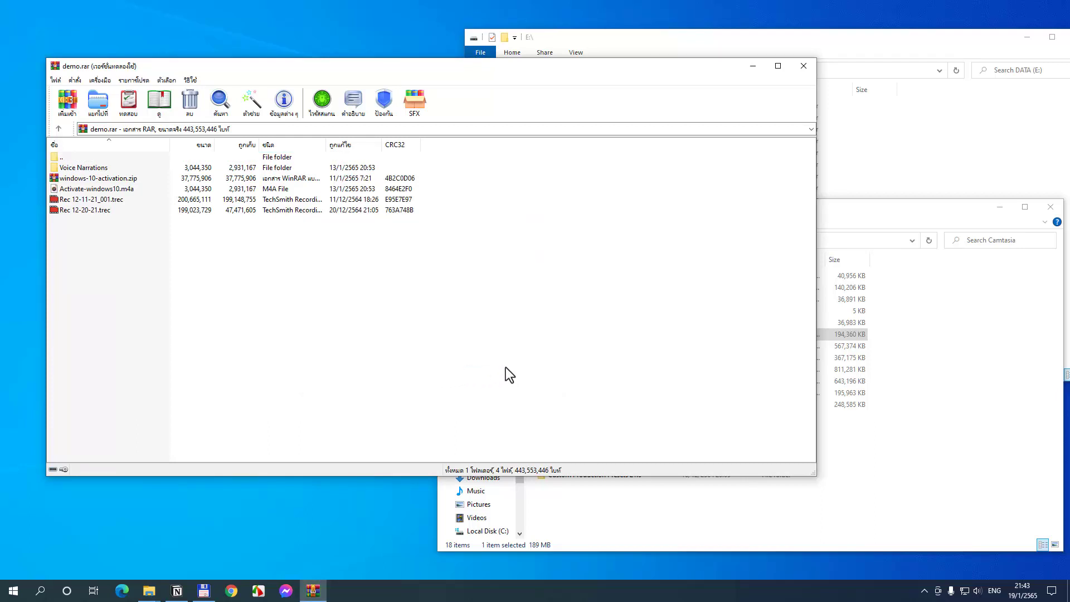